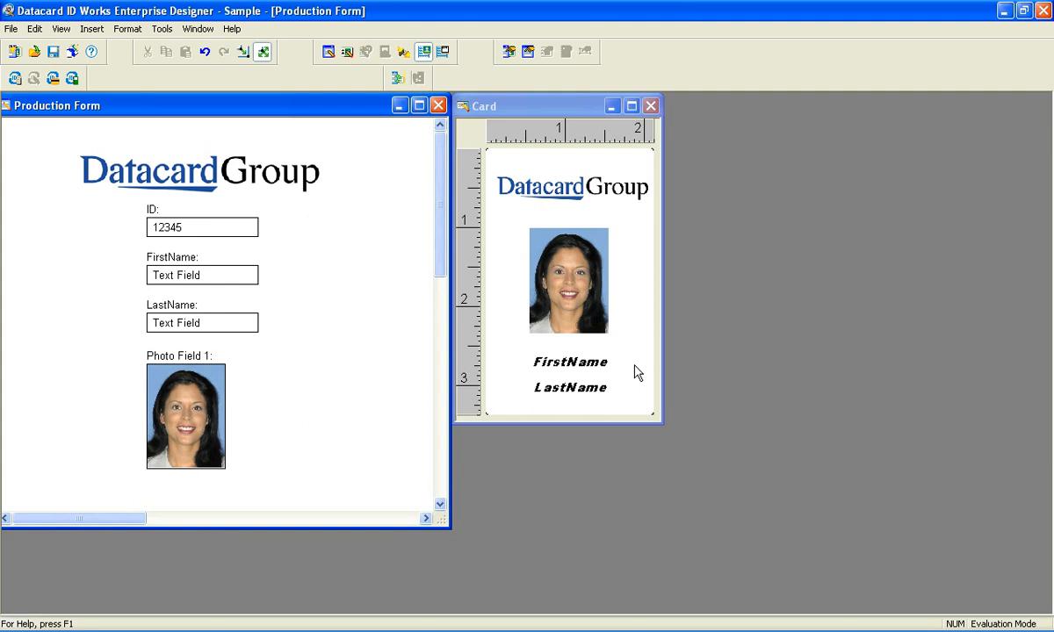
# - Open the system data sources in the Windows ODBC Data Source Administrator from Administrative Tools
pyautogui.click(61, 626)
pyautogui.moveTo(87, 510)
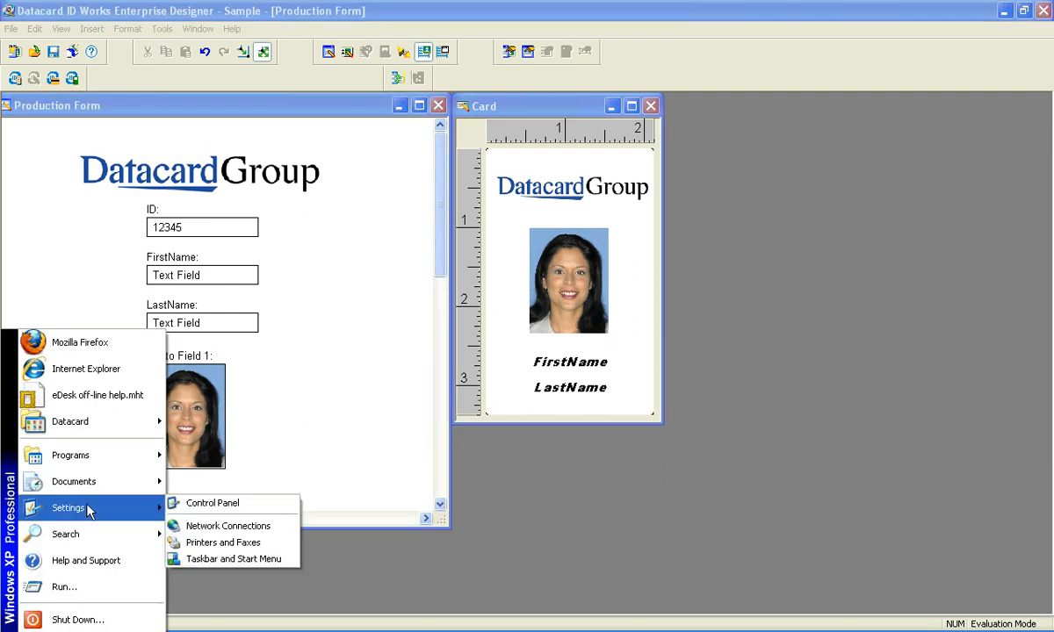
pyautogui.click(188, 507)
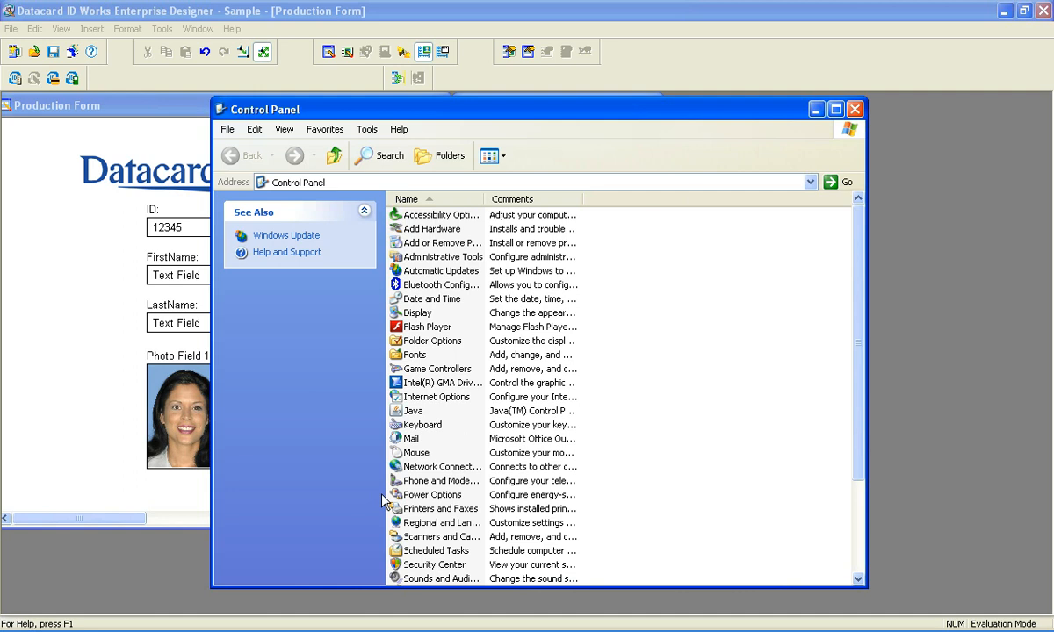
pyautogui.click(453, 258)
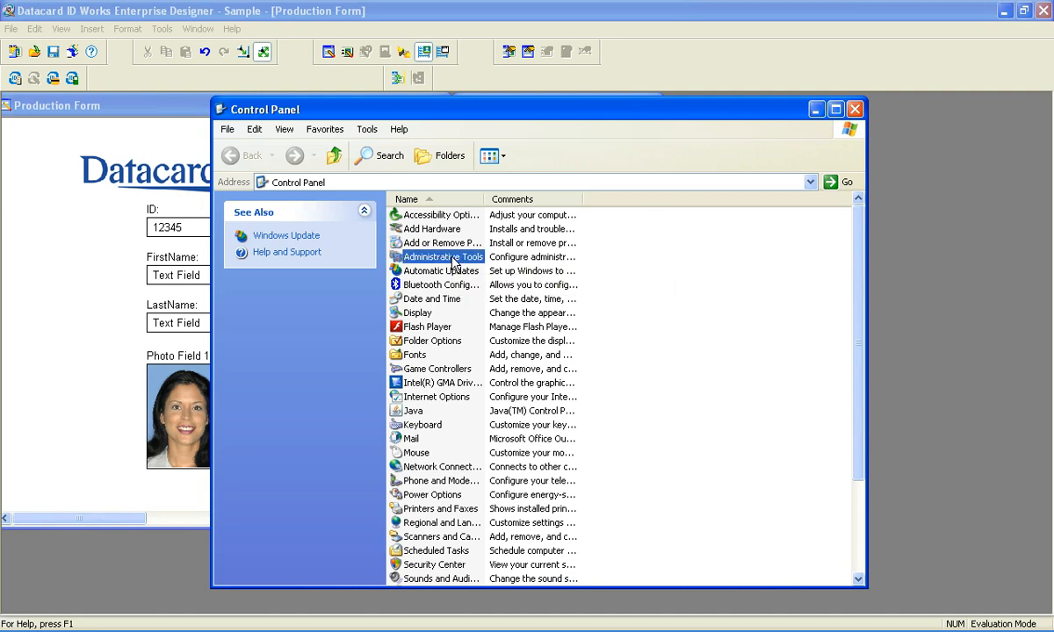
pyautogui.doubleClick(456, 260)
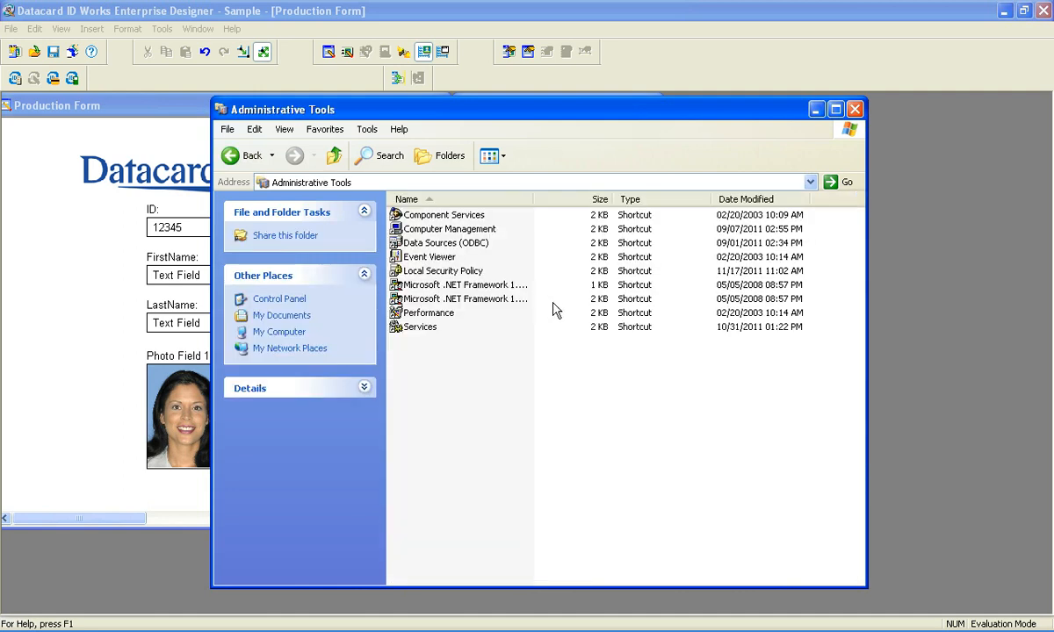
pyautogui.click(454, 242)
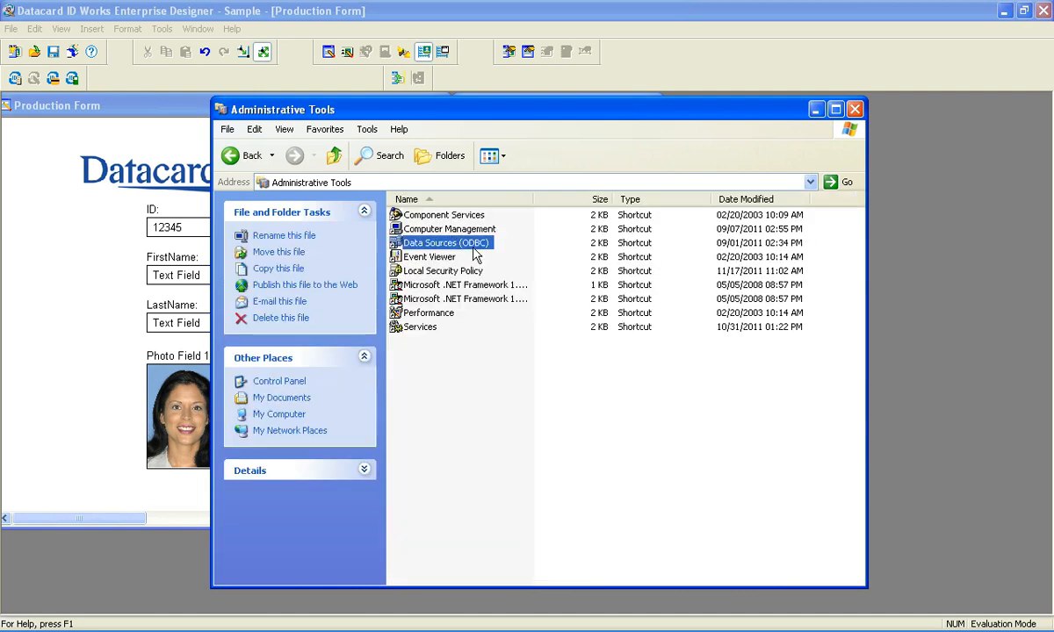
pyautogui.doubleClick(453, 240)
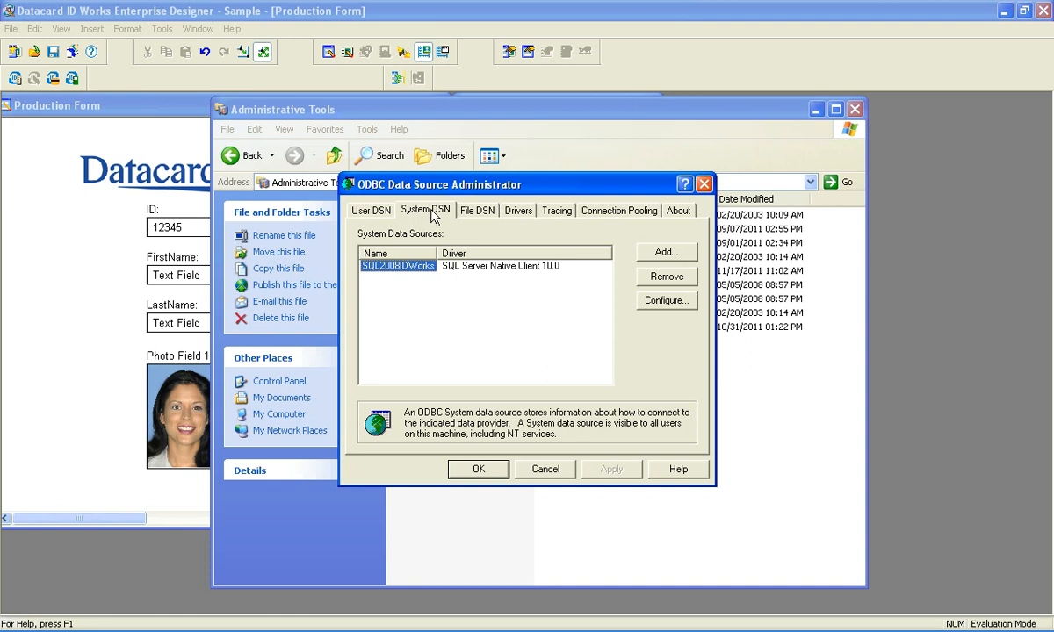
# - Start a new system data source using the SQL Server Native Client 10.0 driver
pyautogui.click(665, 253)
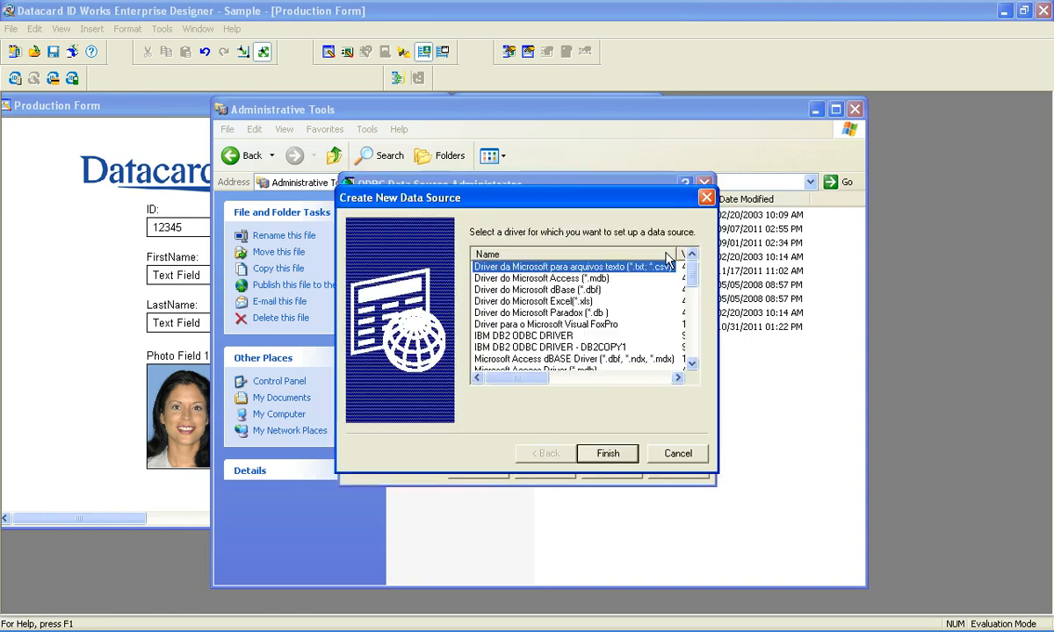
pyautogui.moveTo(693, 272); pyautogui.dragTo(694, 367)
pyautogui.click(478, 358)
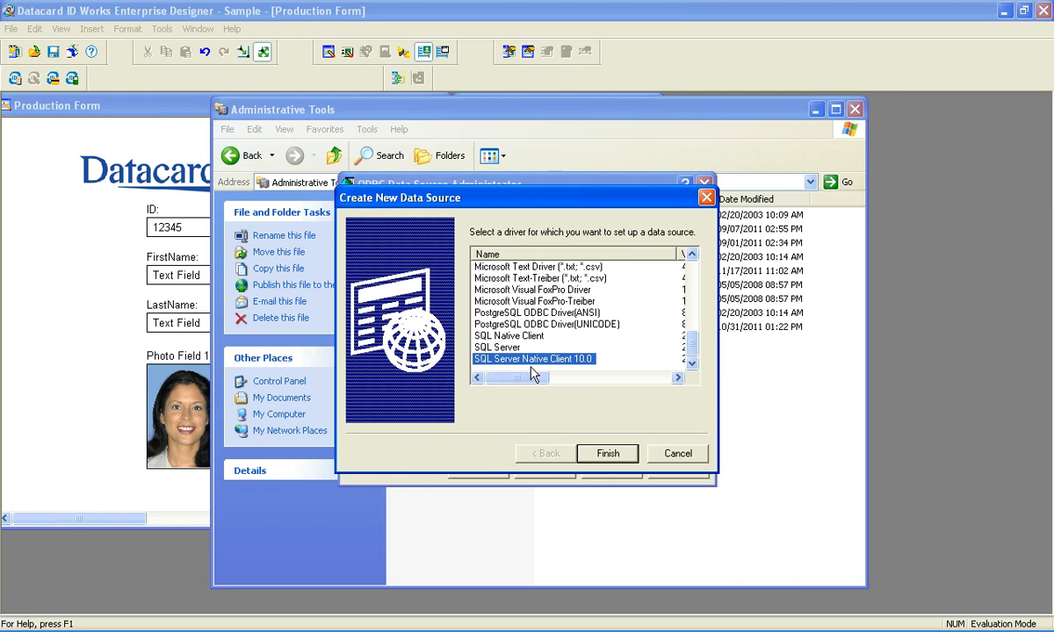
pyautogui.click(608, 453)
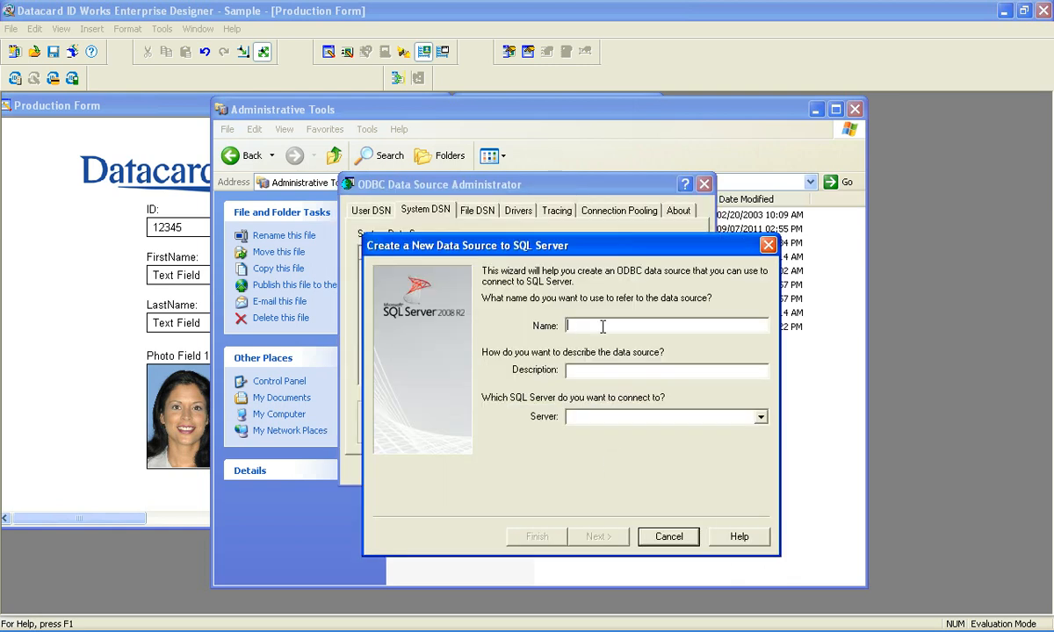
# - Name the data source IDWorksSQL2008, describe it as "Connection for IDWorks", and set its server to 192.168.200.57
pyautogui.write('IDWorks')
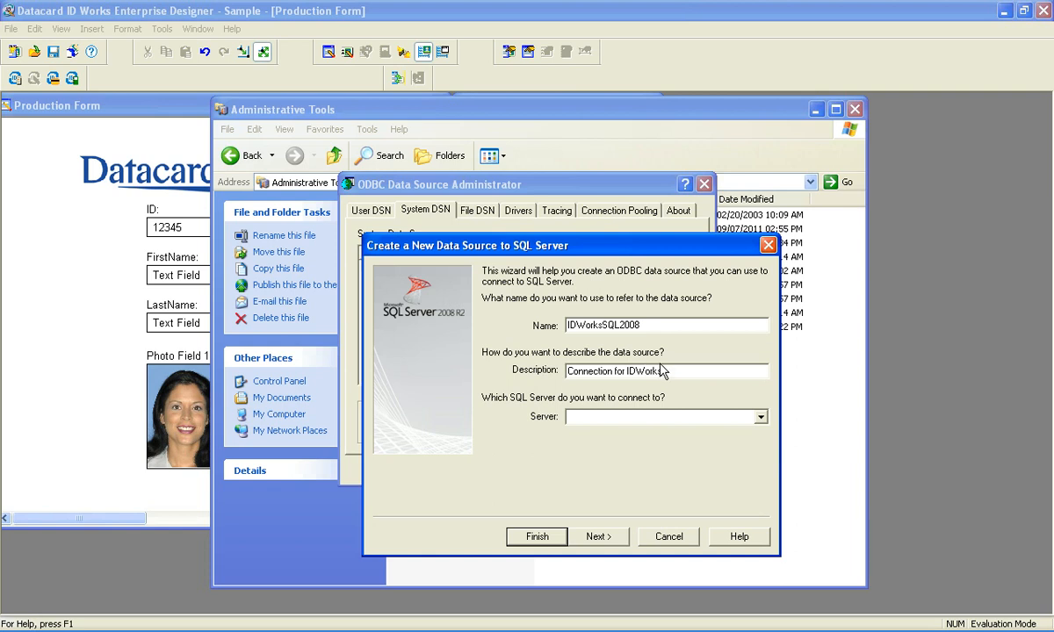
pyautogui.click(625, 417)
pyautogui.write('192.168.200.57')
pyautogui.click(601, 536)
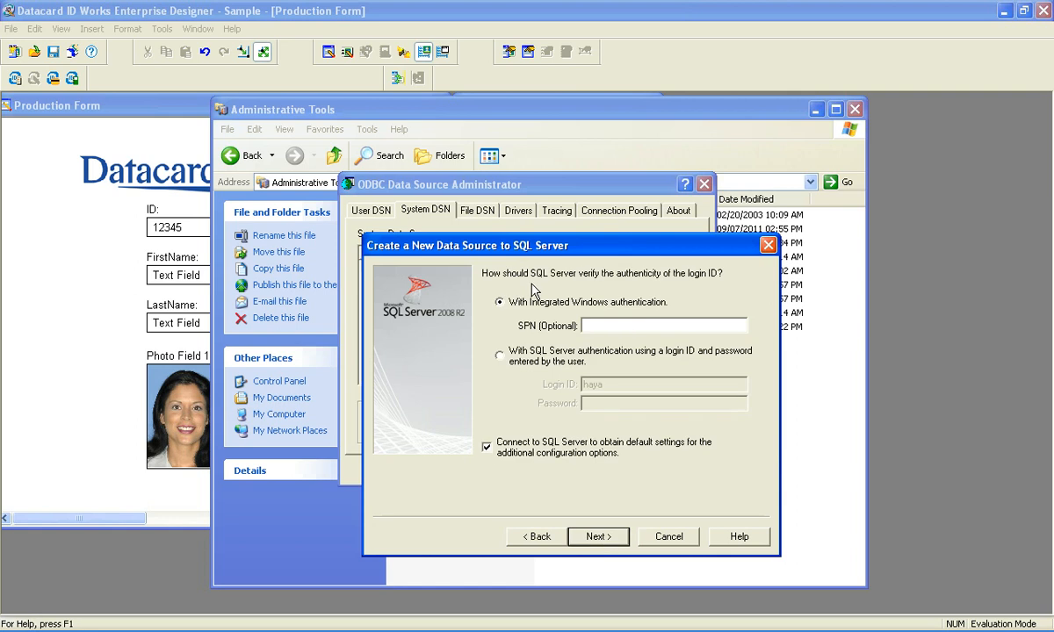
# - Use SQL Server authentication with login ID sa and enter the login password
pyautogui.click(500, 356)
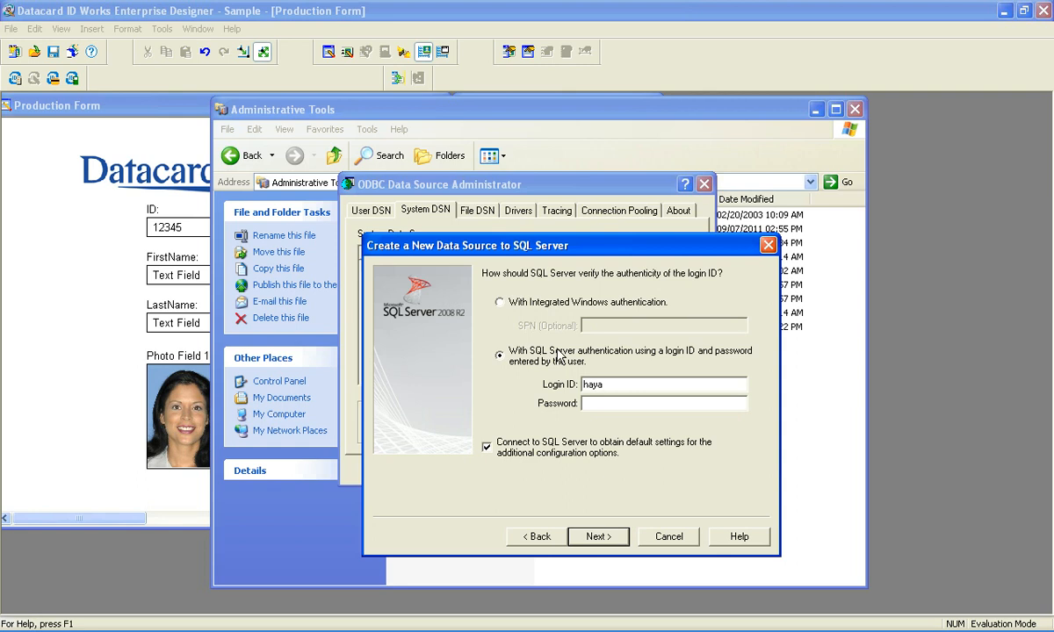
pyautogui.write('sa')
pyautogui.click(596, 537)
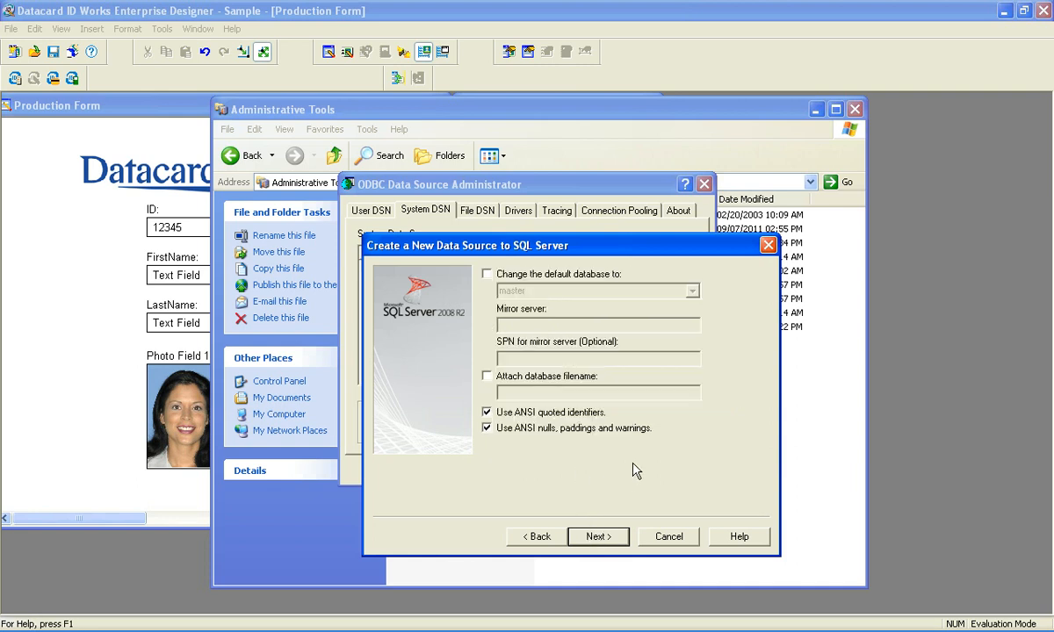
# - Change the data source's default database to IDWorks and accept the database settings
pyautogui.click(515, 278)
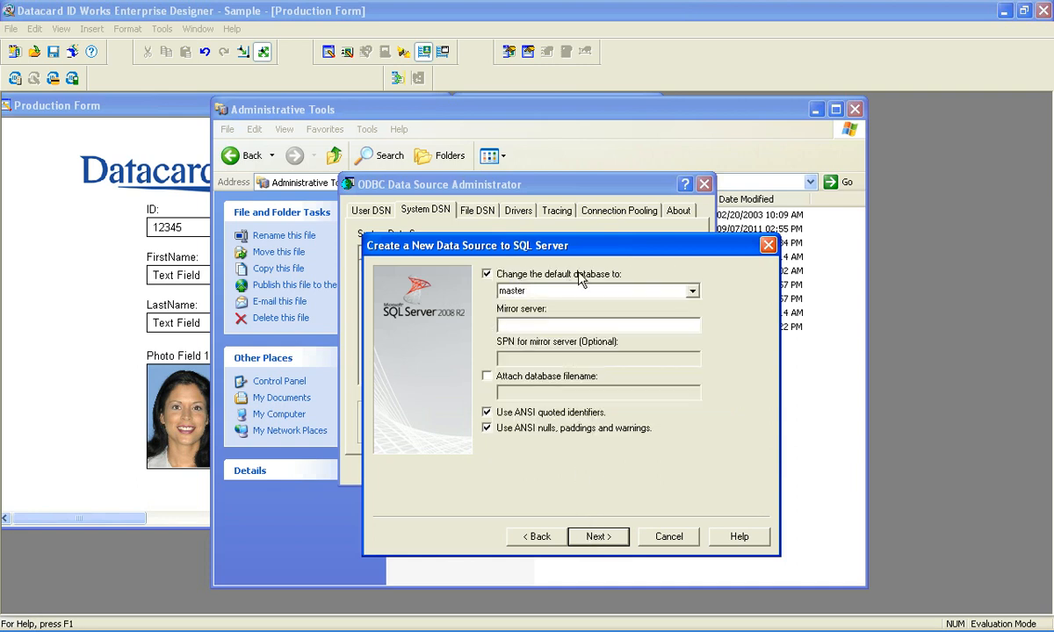
pyautogui.click(693, 291)
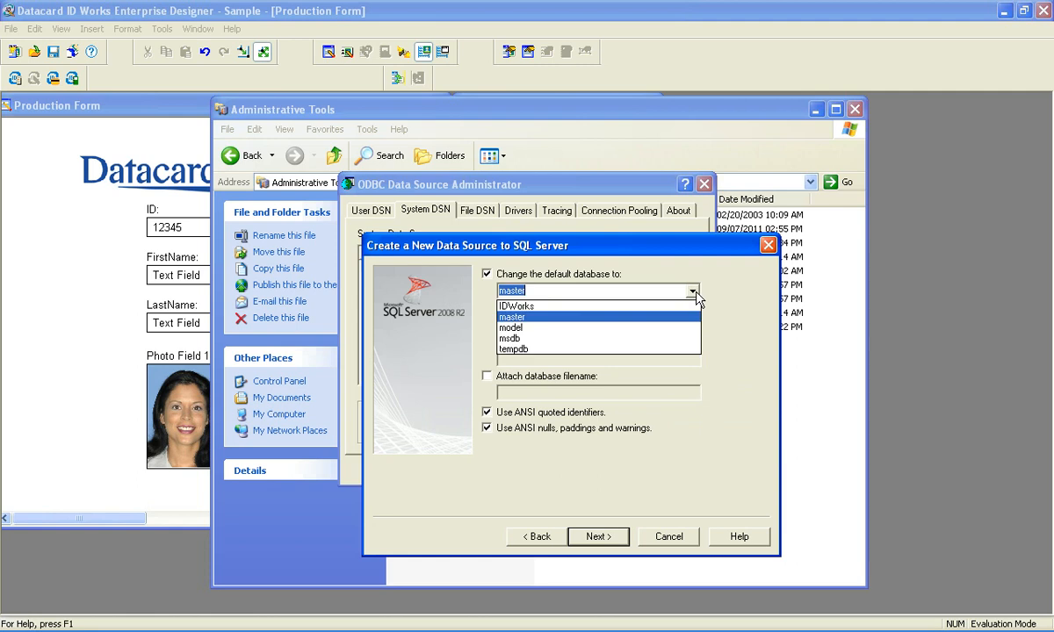
pyautogui.click(584, 307)
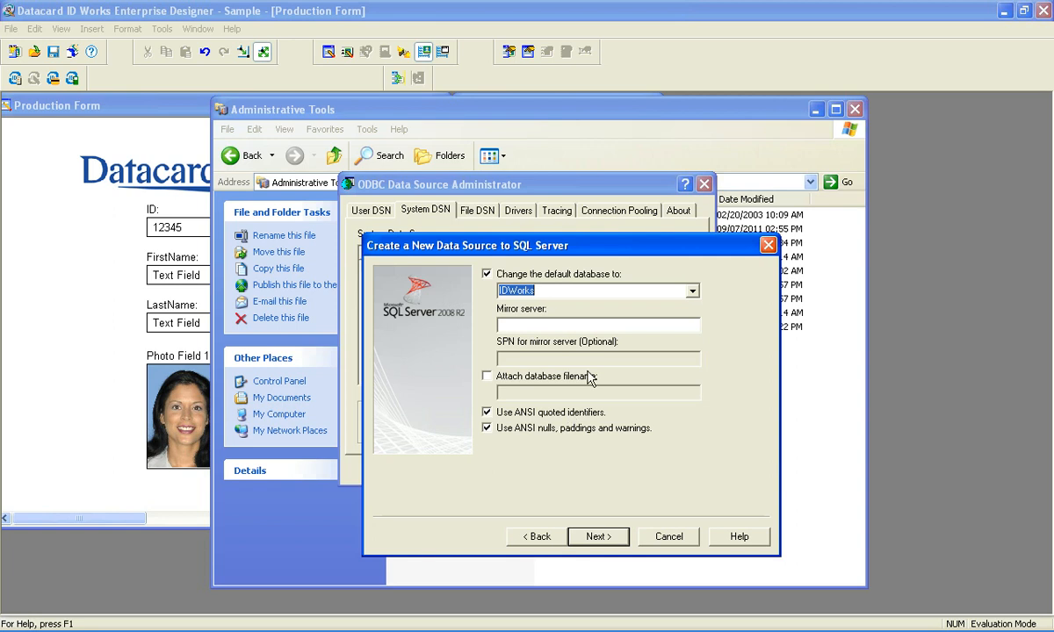
pyautogui.click(601, 537)
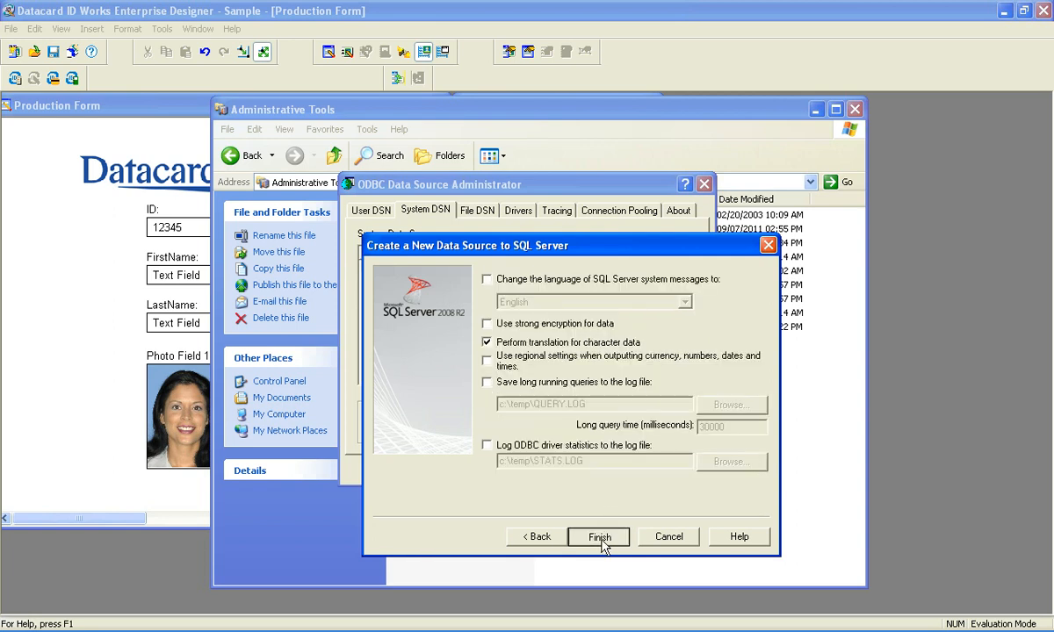
# - Finish the data source wizard with its remaining default options and test the data source connection
pyautogui.click(601, 538)
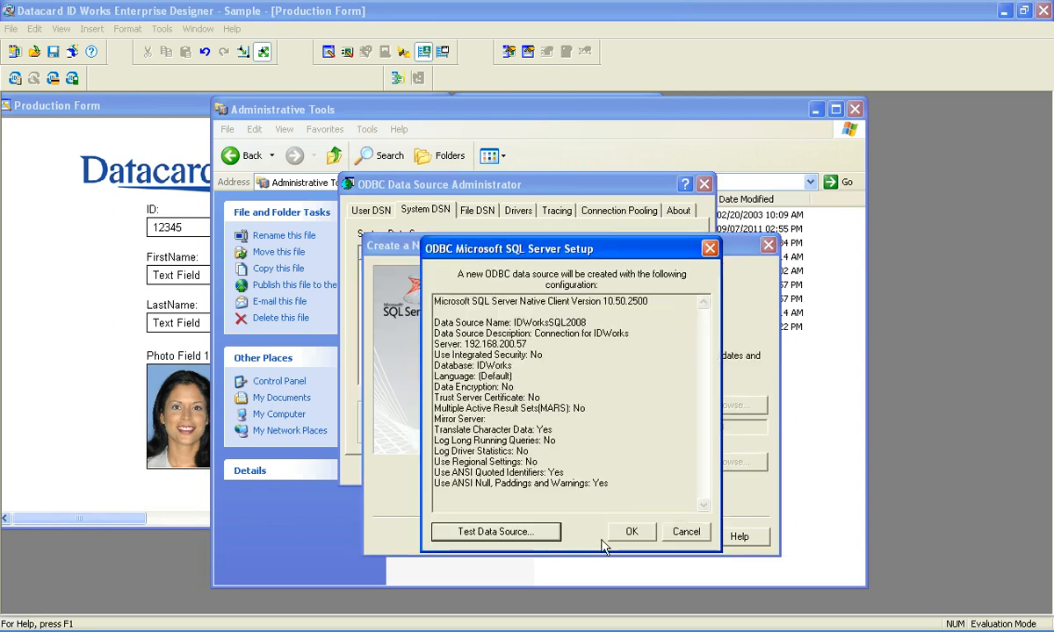
pyautogui.click(482, 533)
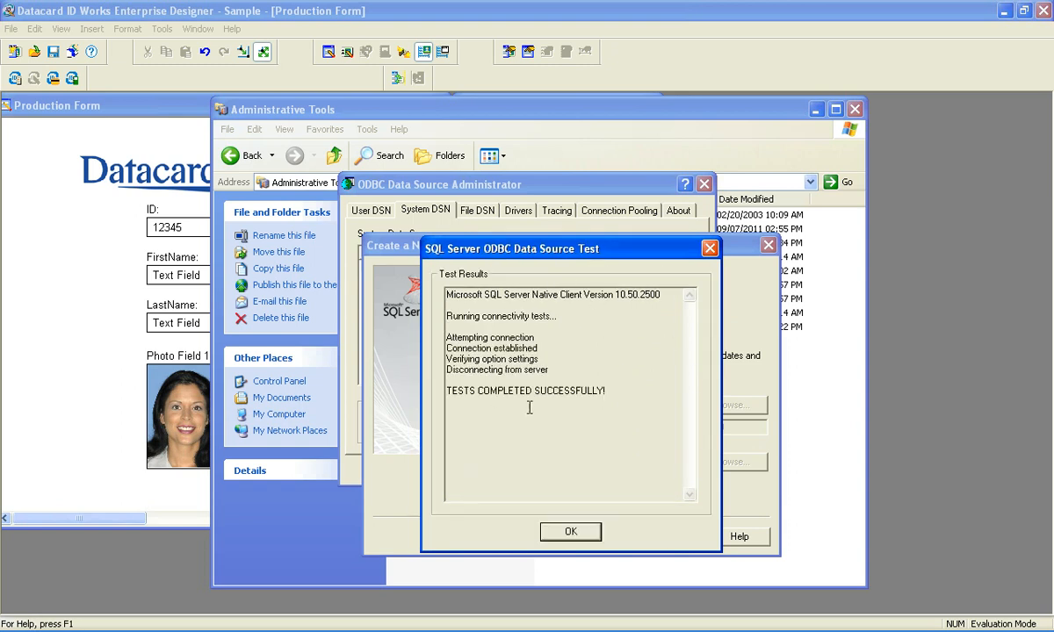
pyautogui.click(571, 532)
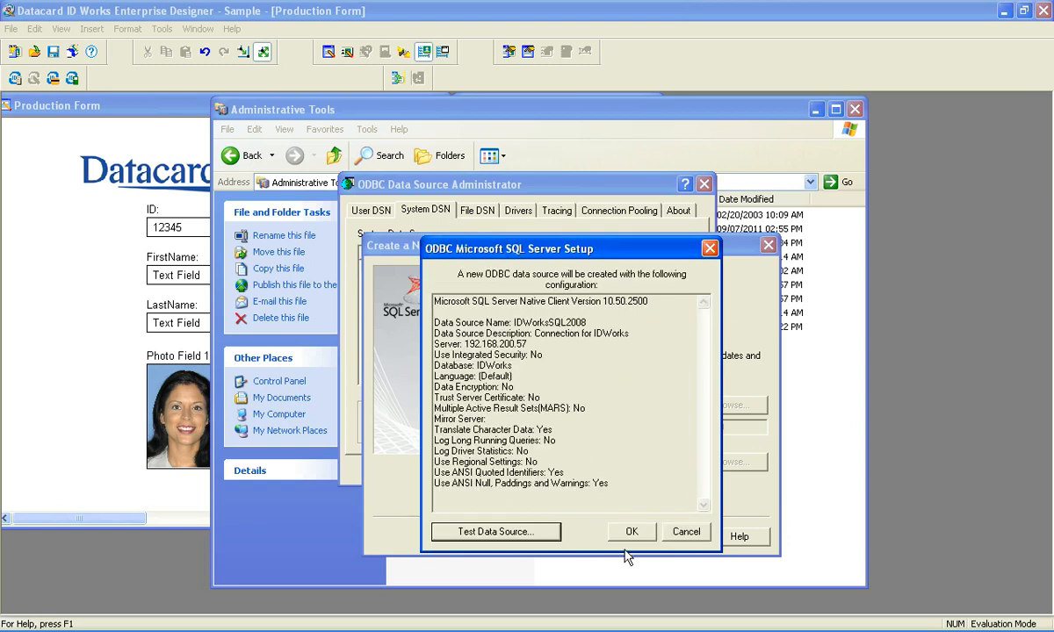
# - Save the new ODBC data source and return to Datacard ID Works Enterprise Designer
pyautogui.click(632, 533)
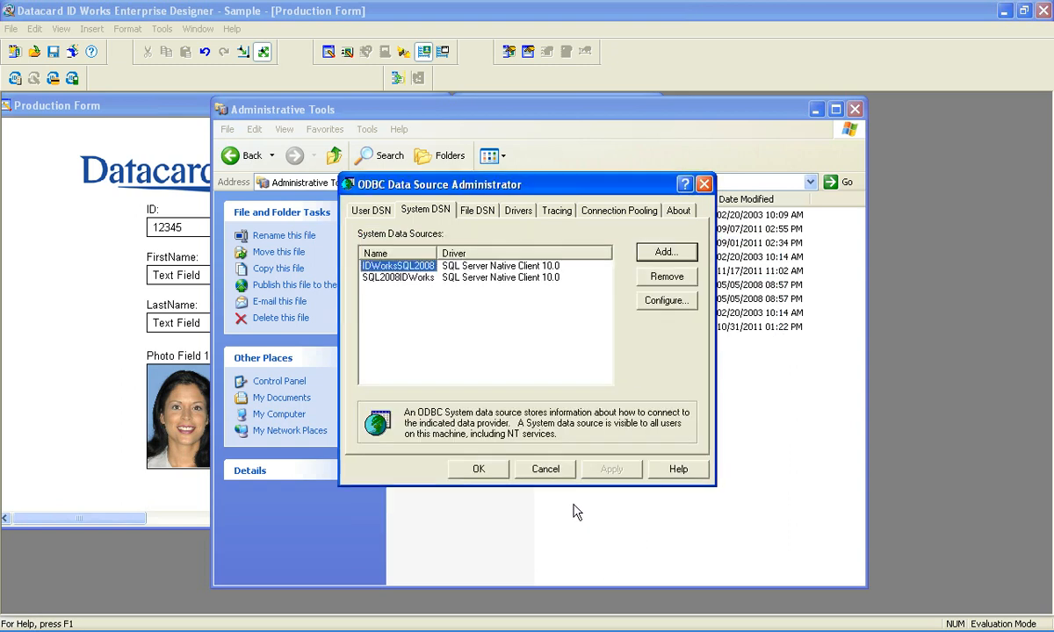
pyautogui.click(477, 468)
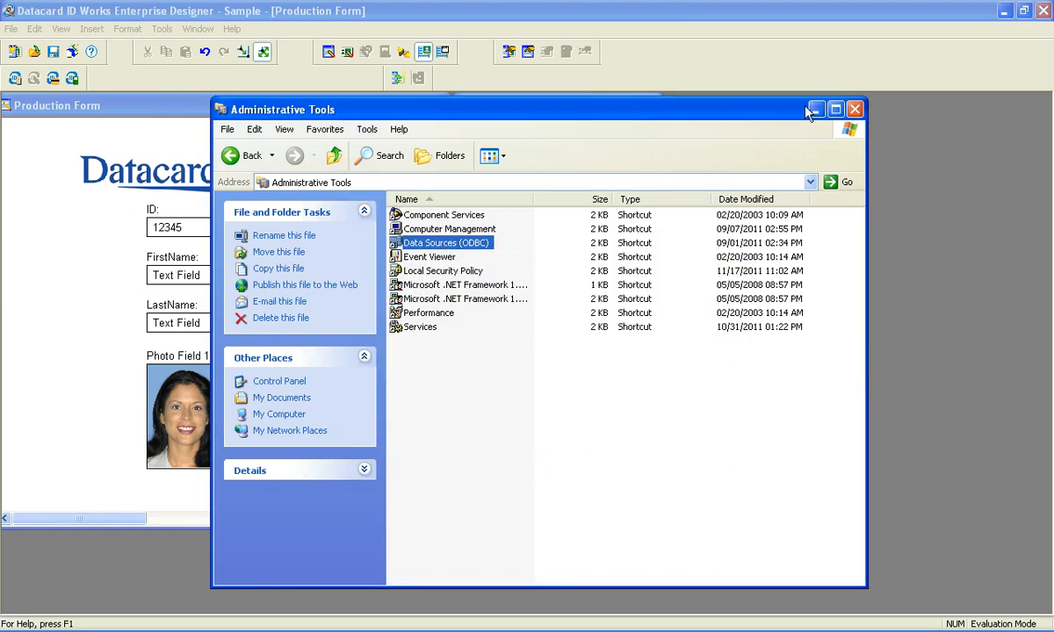
pyautogui.click(694, 18)
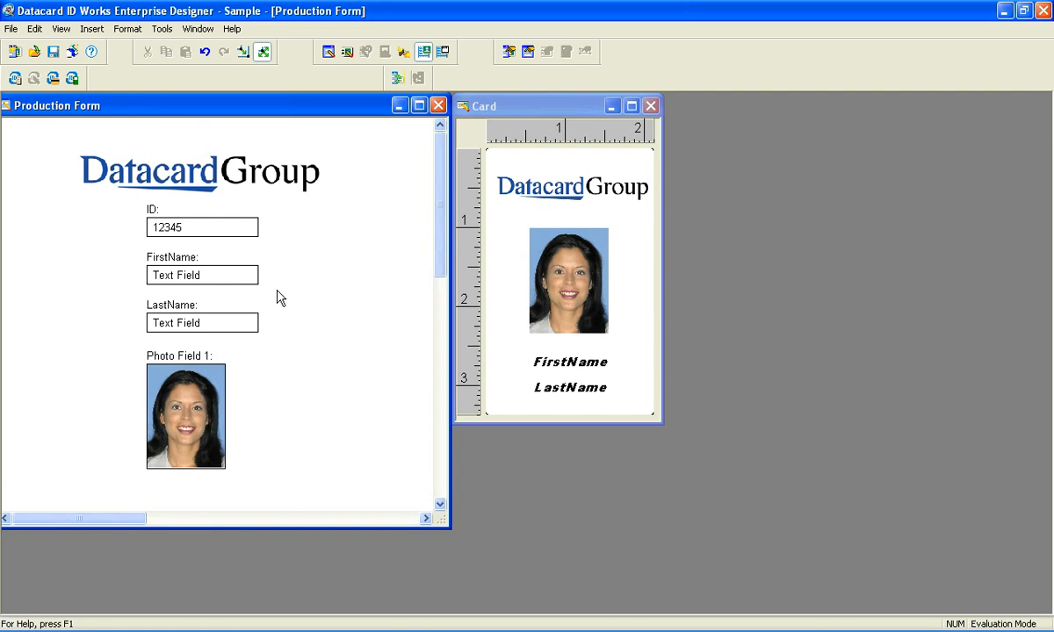
# - In the project properties, choose Microsoft OLE DB Provider for ODBC Drivers as the data source provider
pyautogui.click(10, 29)
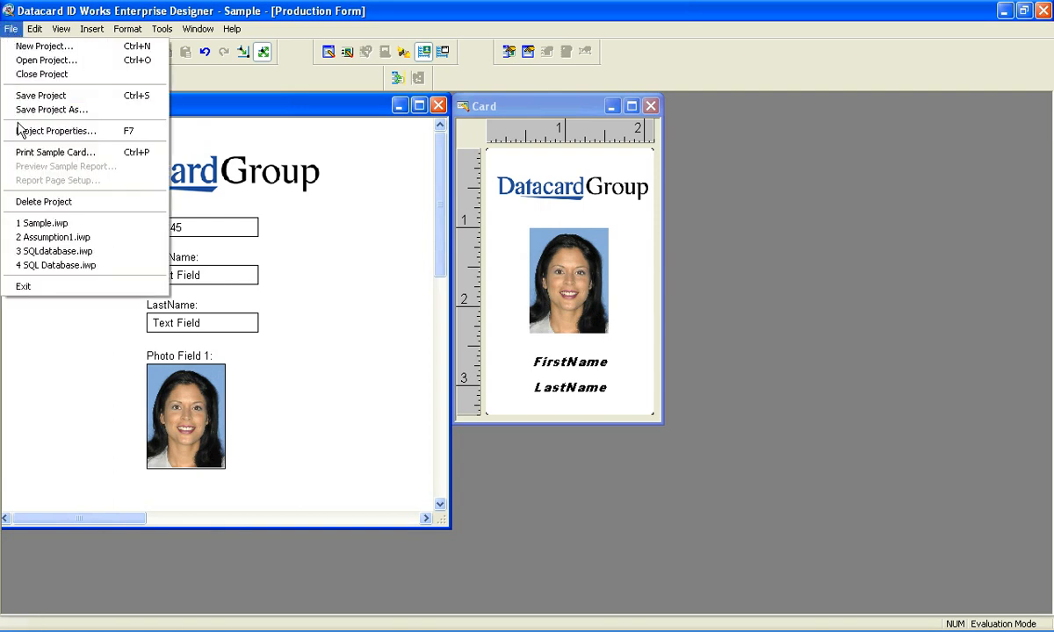
pyautogui.click(49, 131)
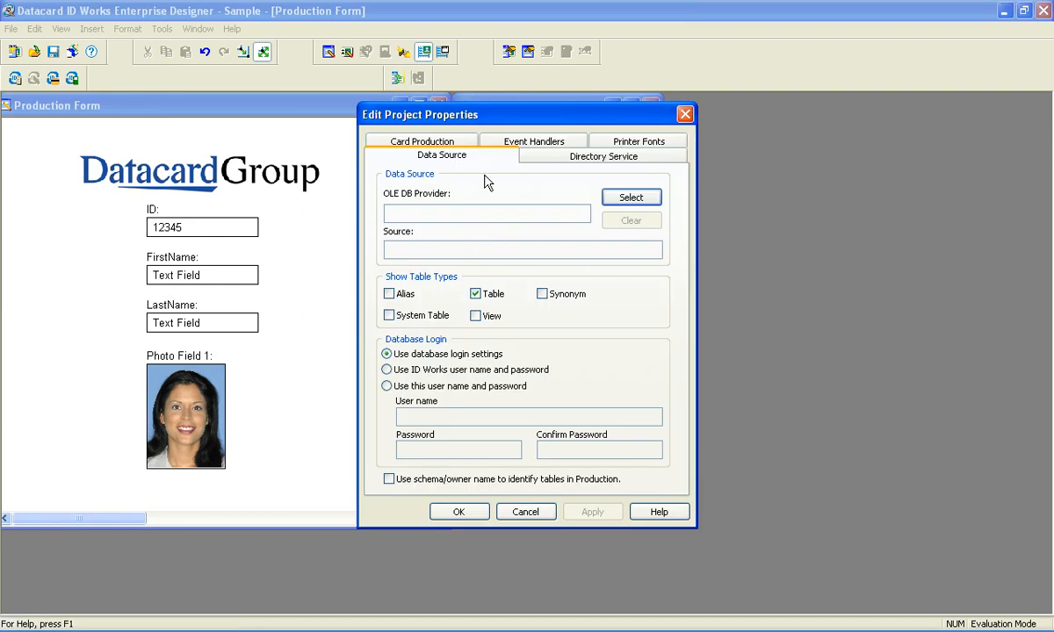
pyautogui.click(638, 201)
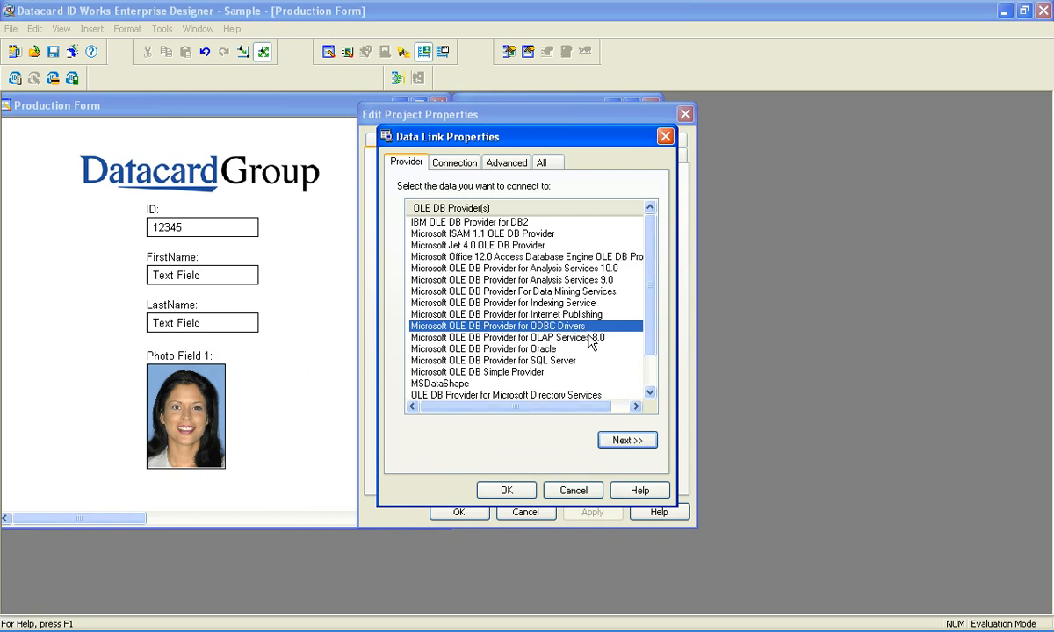
pyautogui.click(627, 441)
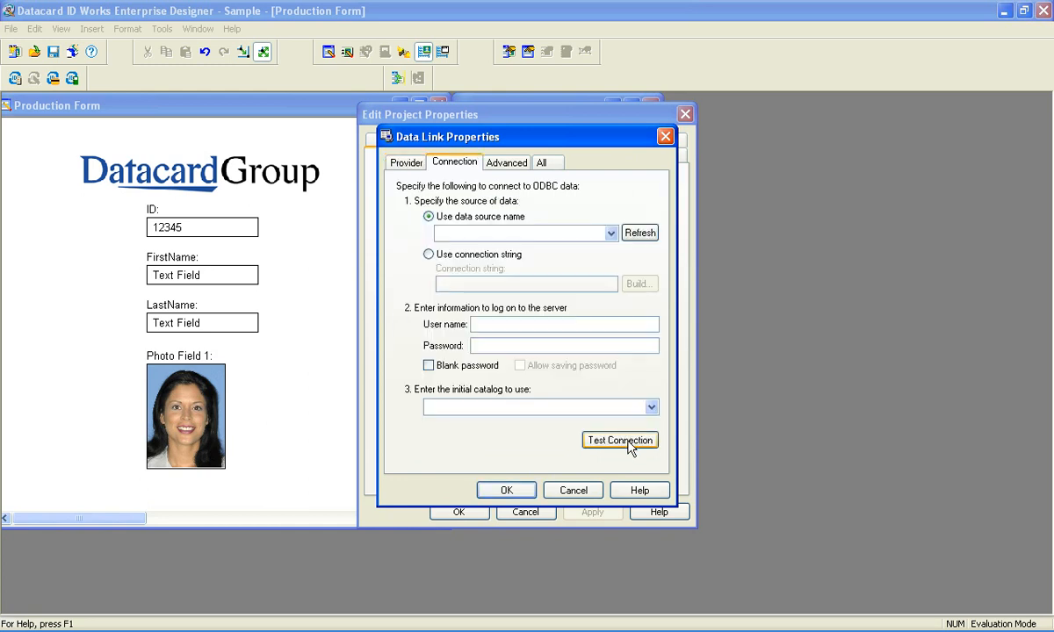
# - Set the data link to source IDWorksSQL2008 with user name sa, the login password, and initial catalog IDWorks
pyautogui.click(611, 233)
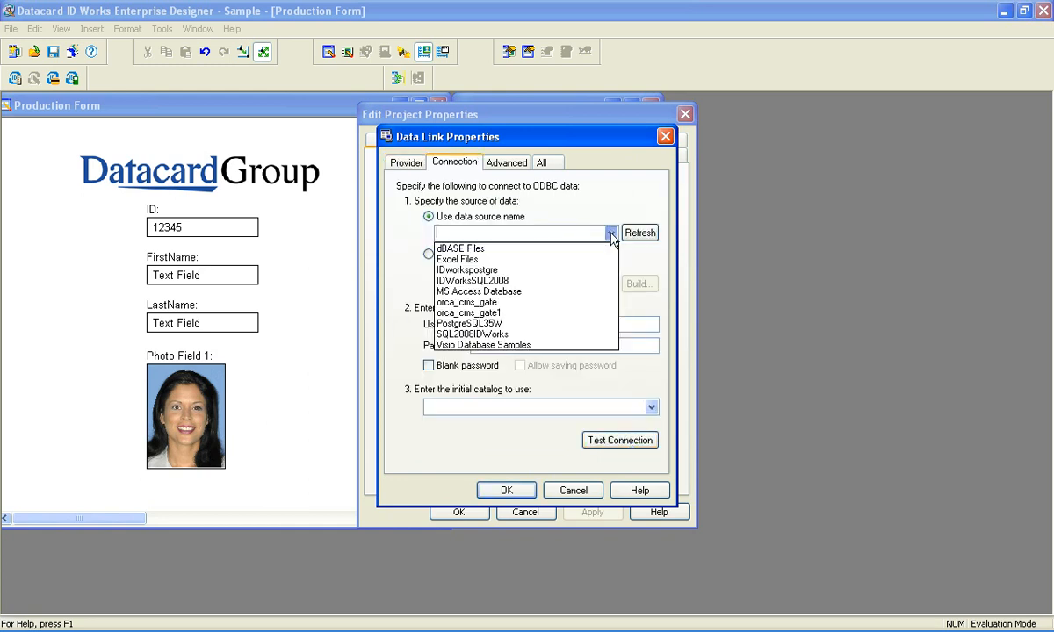
pyautogui.click(516, 281)
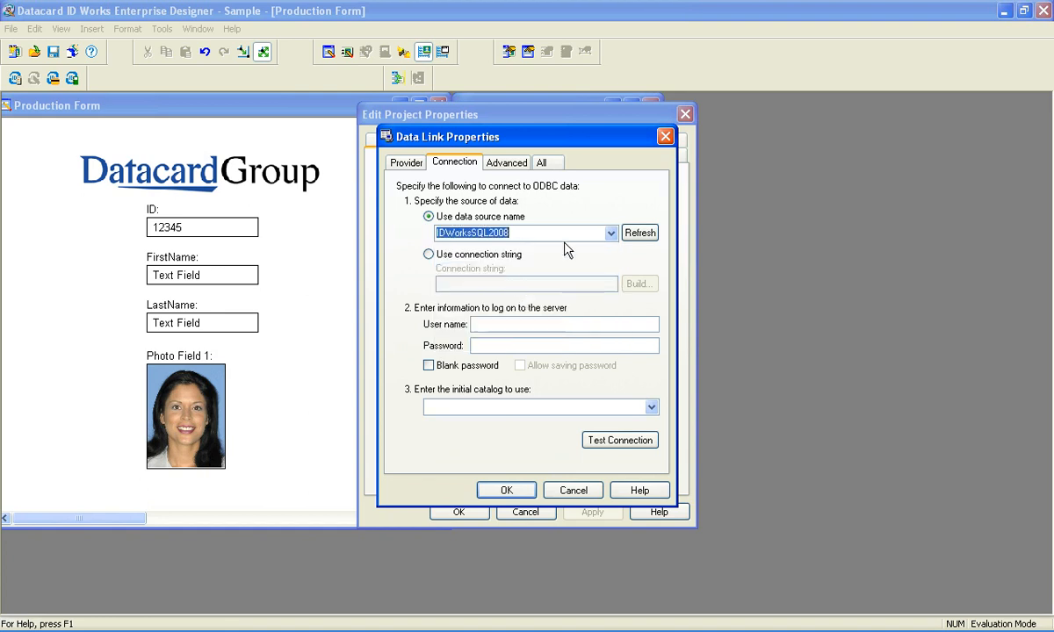
pyautogui.click(498, 323)
pyautogui.write('sa')
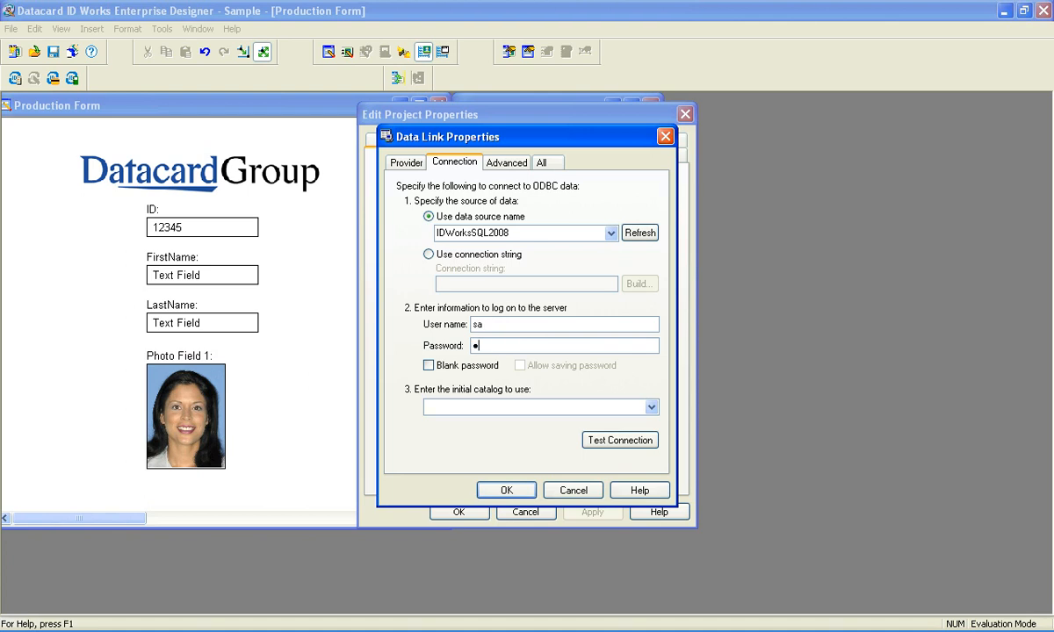
pyautogui.click(652, 406)
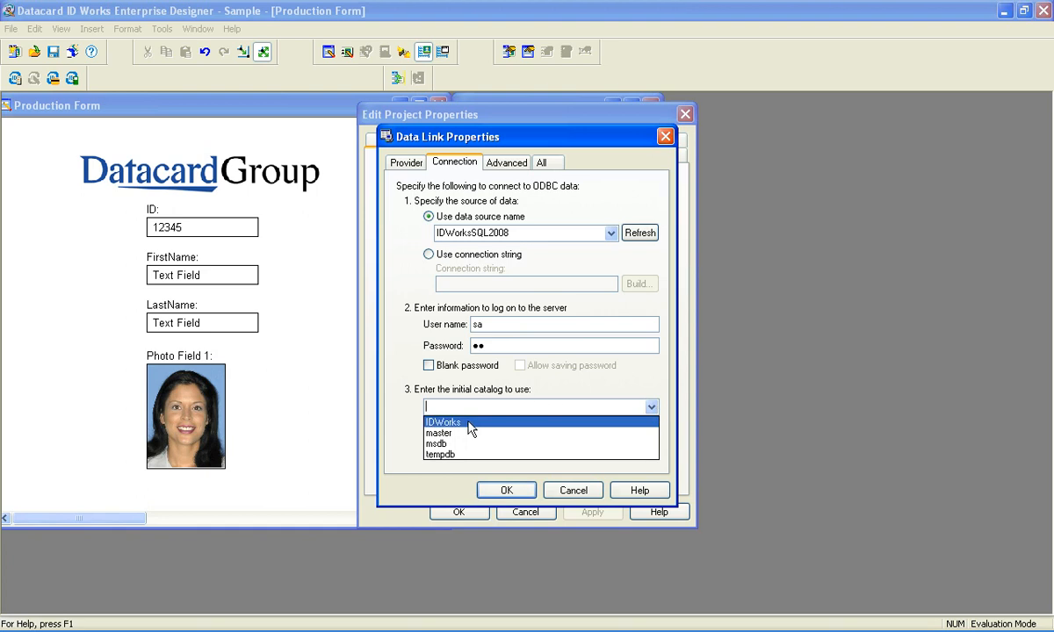
pyautogui.click(444, 425)
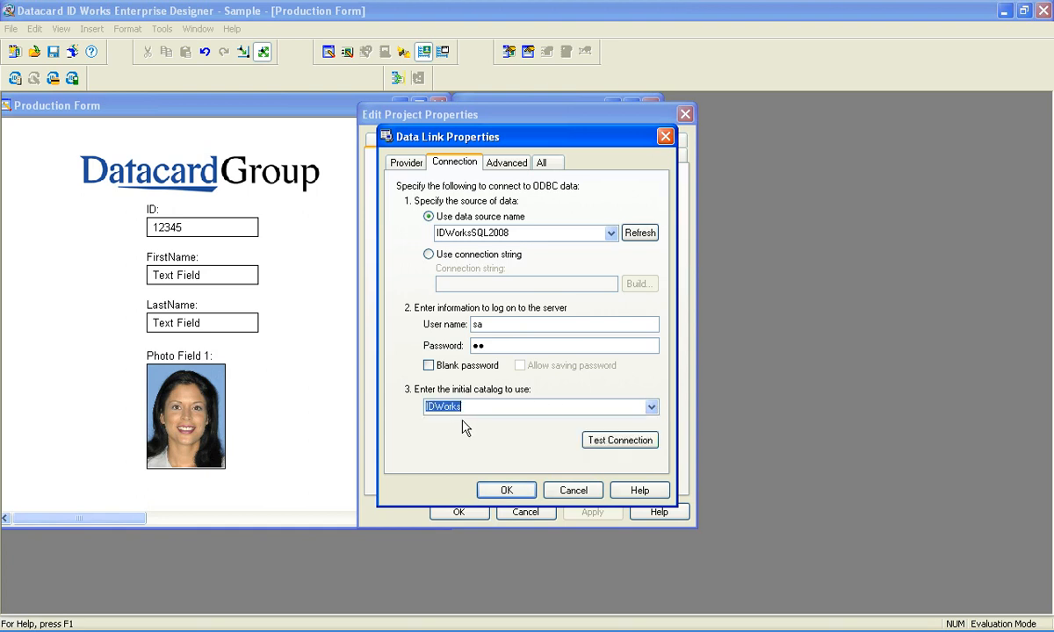
# - Test the data link connection, then save it as the project's data source
pyautogui.click(619, 444)
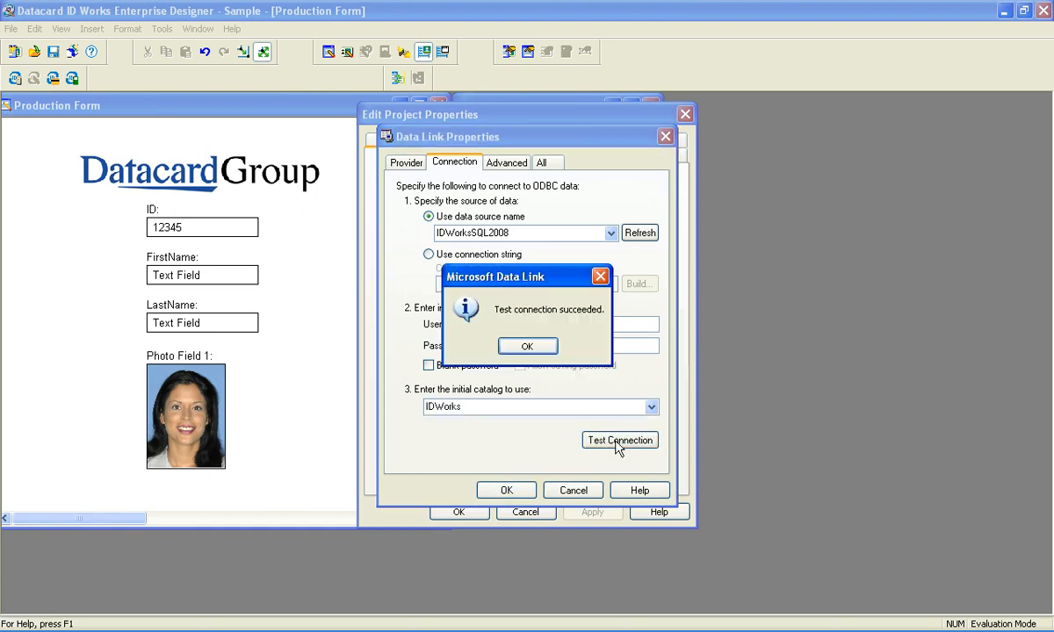
pyautogui.click(532, 346)
pyautogui.click(507, 490)
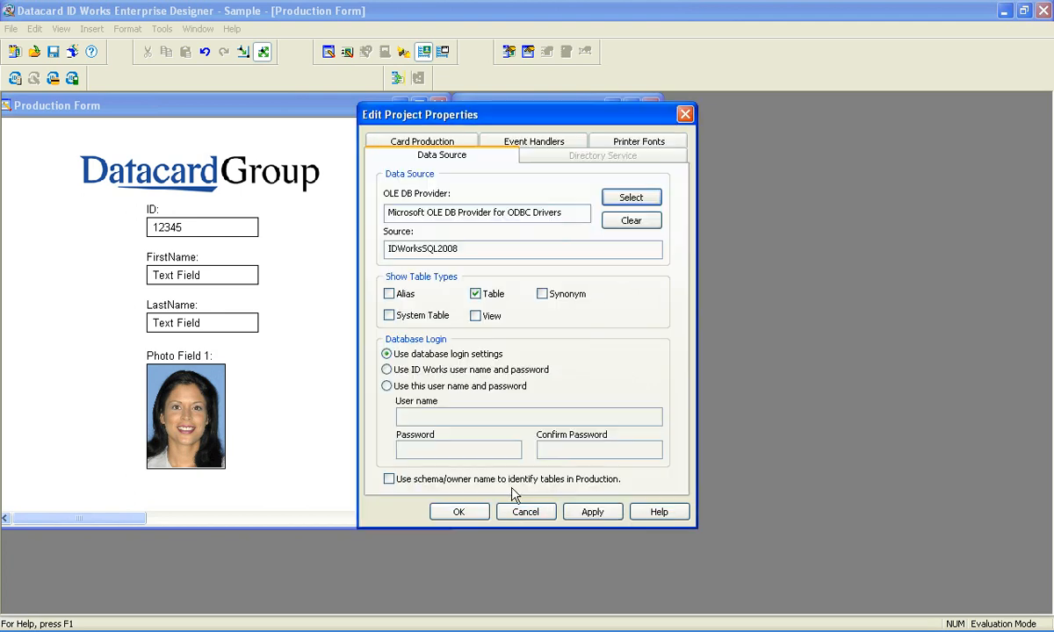
pyautogui.click(460, 514)
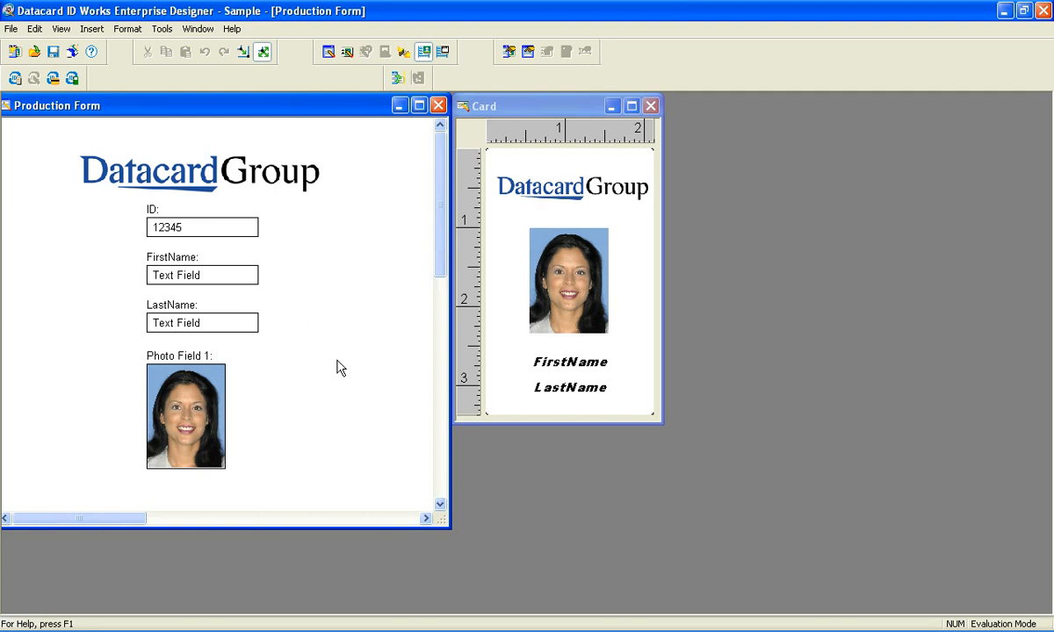
# - Open the Field Connector and sign in to the IDWorksSQL2008 data source by entering the login password
pyautogui.click(405, 52)
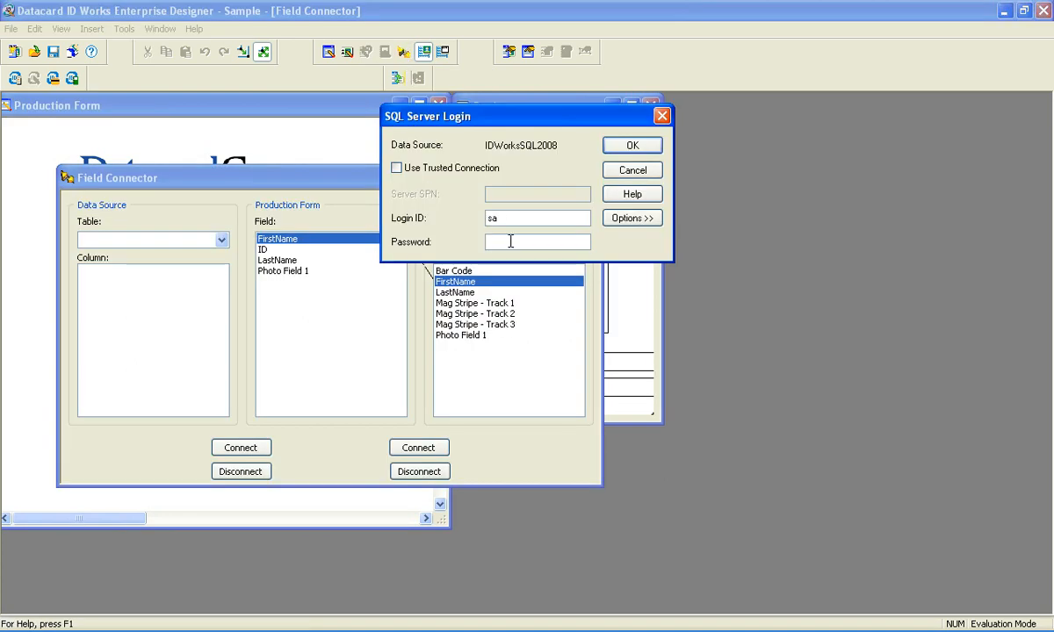
pyautogui.write('sa')
pyautogui.click(633, 149)
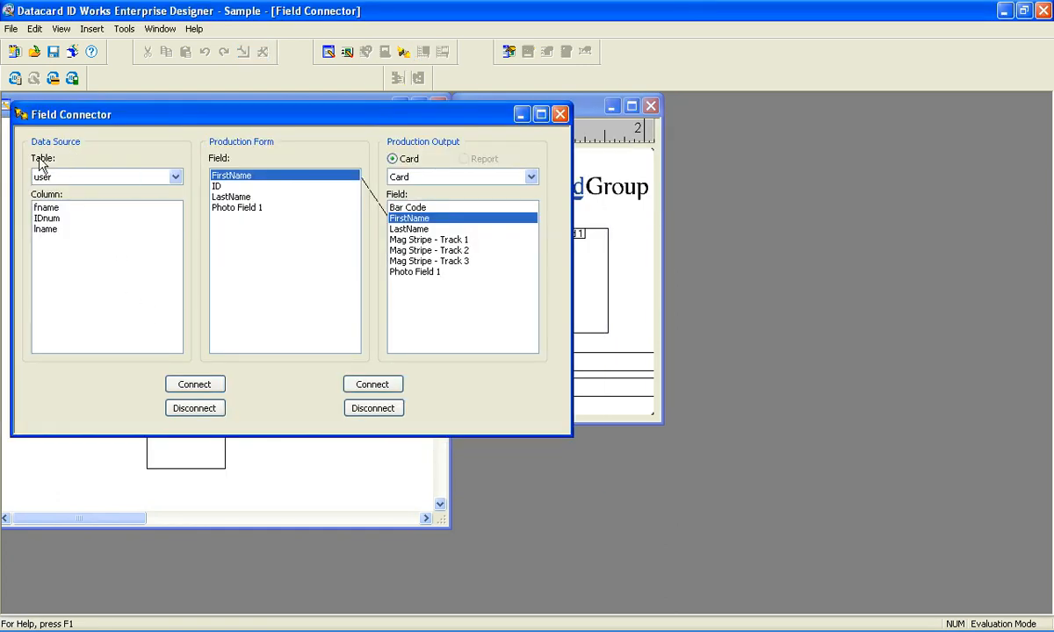
# - Choose user as the data source table and connect its fname column to the production form's FirstName field
pyautogui.click(176, 178)
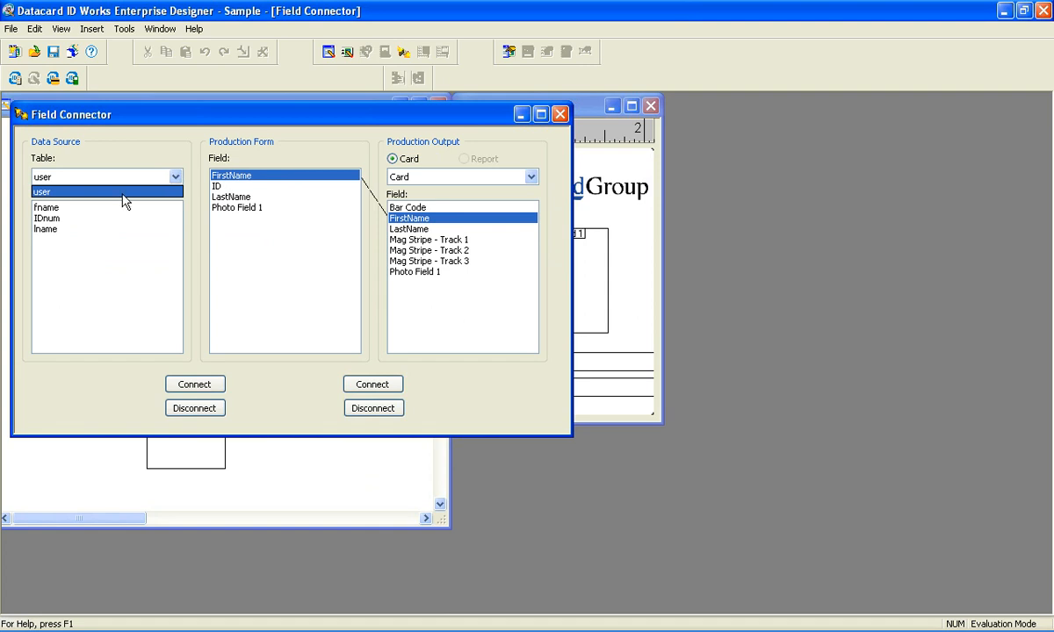
pyautogui.click(48, 191)
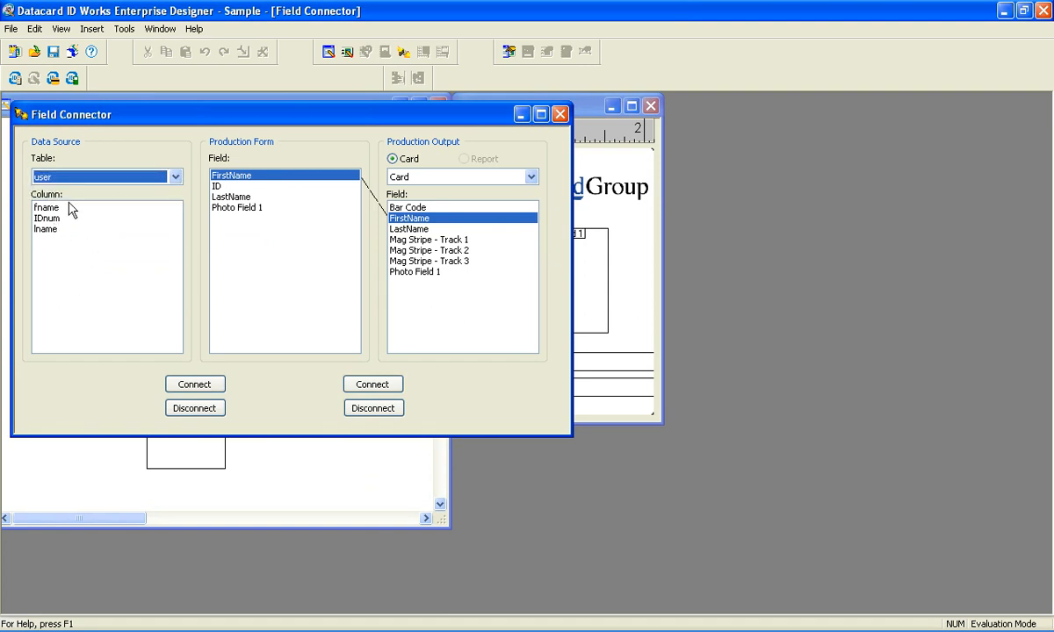
pyautogui.click(47, 207)
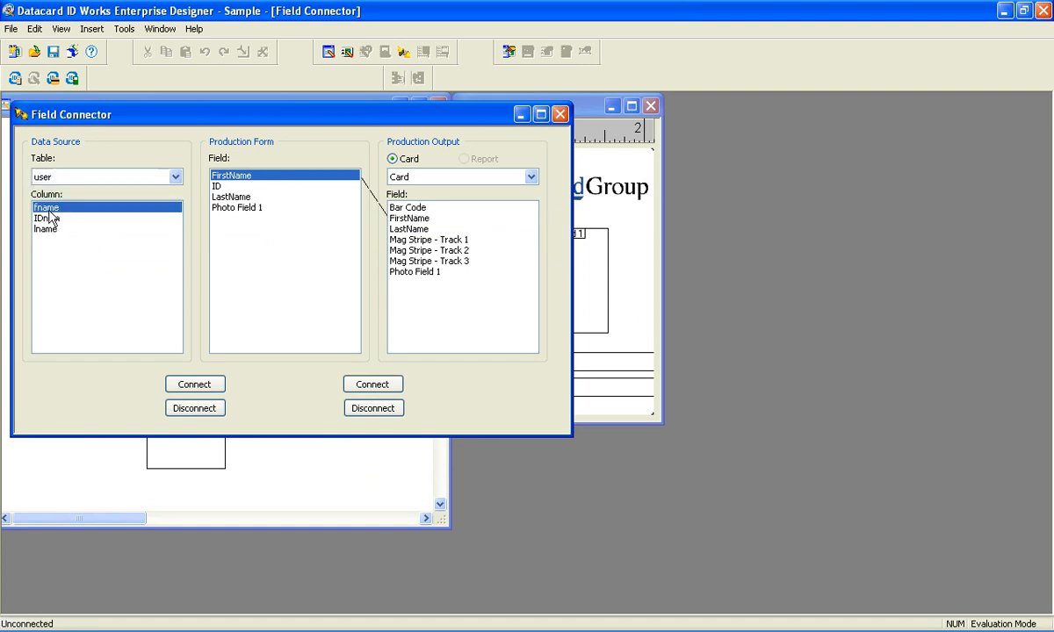
pyautogui.click(230, 182)
pyautogui.click(194, 384)
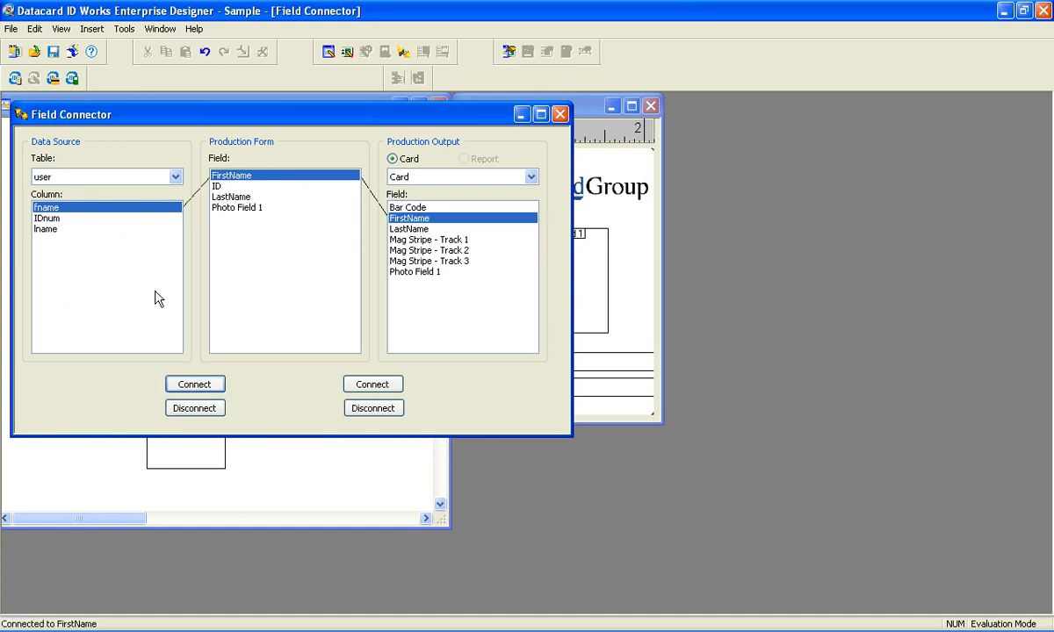
# - Connect the IDnum column to the production form's ID field and the lname column to its LastName field
pyautogui.click(53, 218)
pyautogui.click(216, 186)
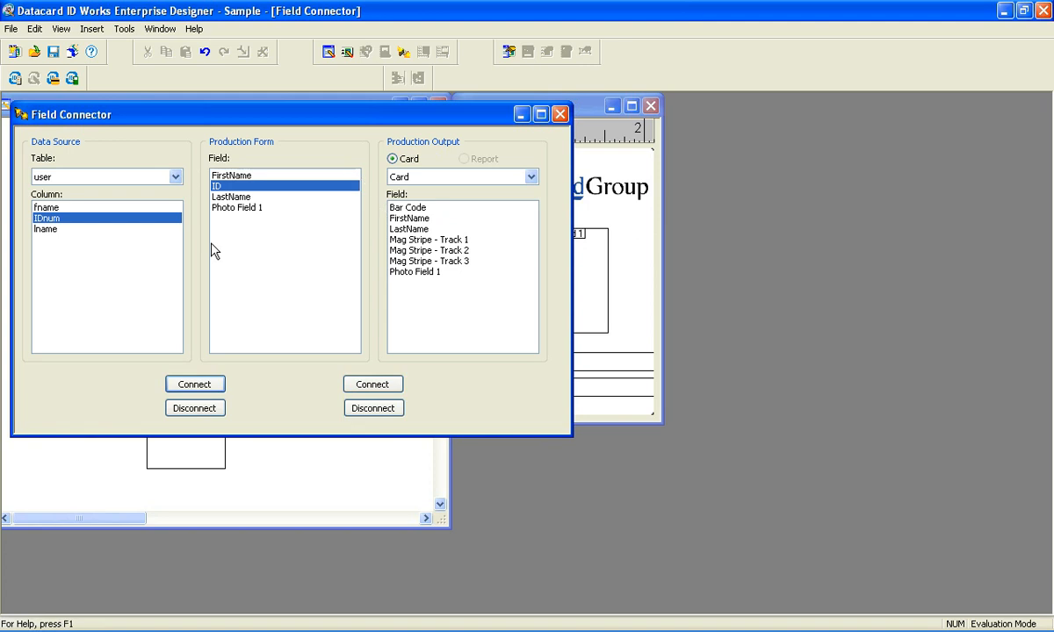
pyautogui.click(198, 387)
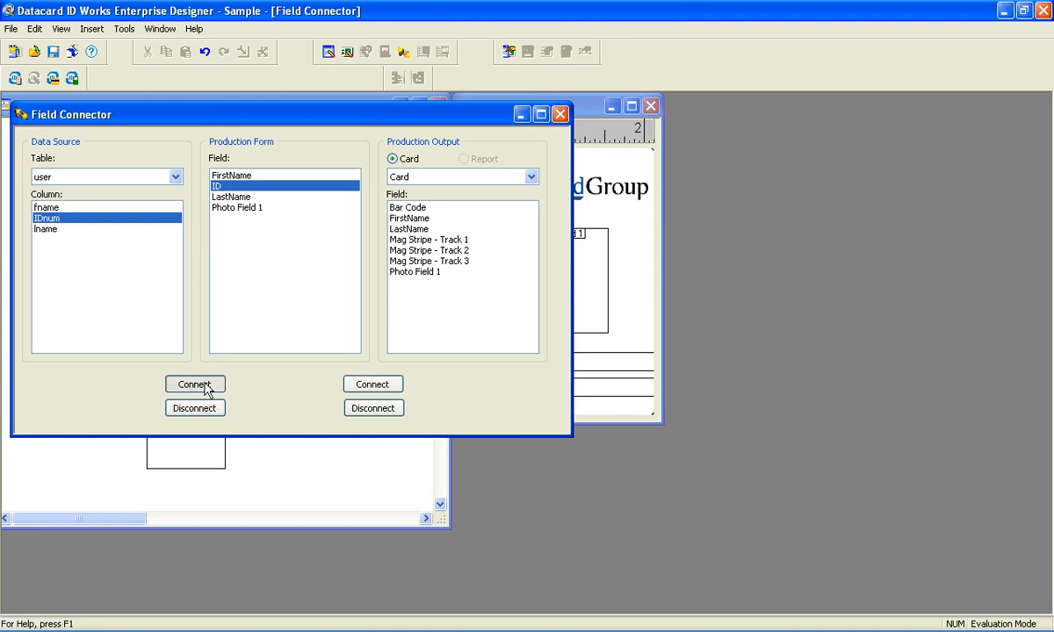
pyautogui.click(63, 229)
pyautogui.click(230, 197)
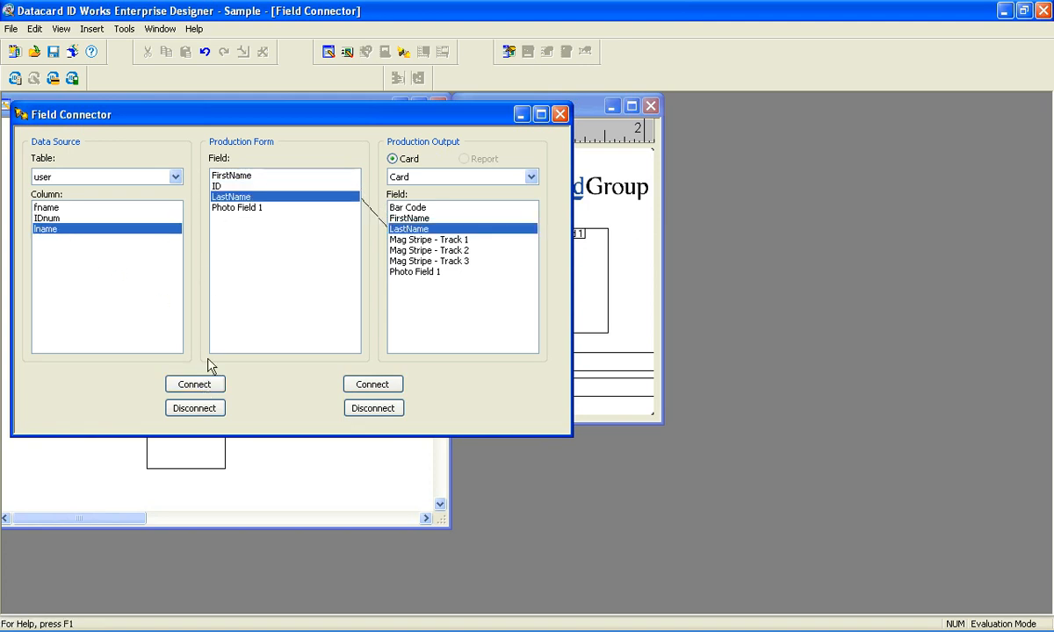
pyautogui.click(196, 386)
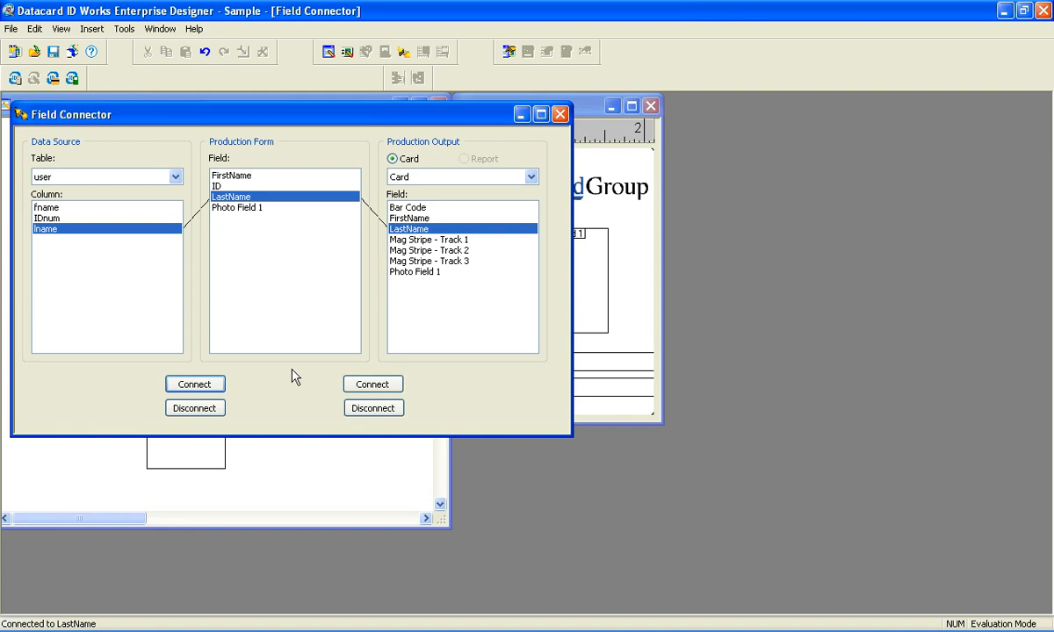